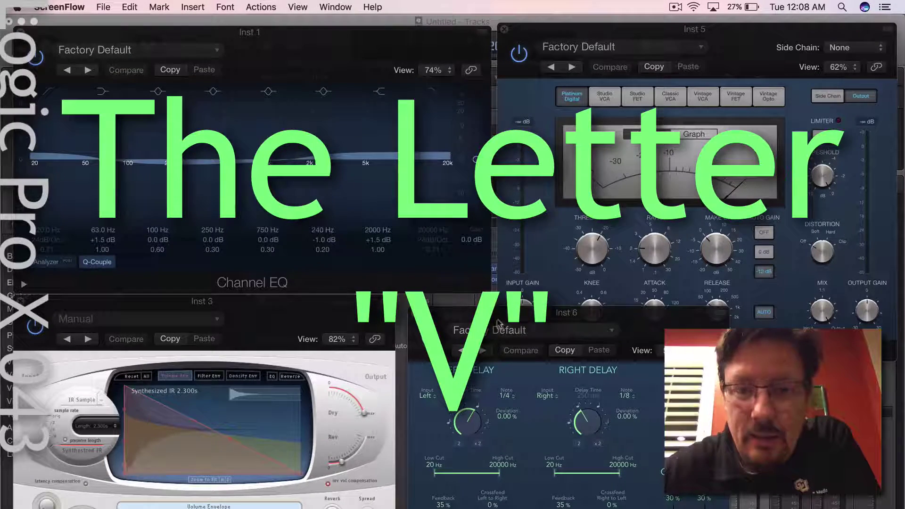
- Drag the Inst 6 Stereo Delay window slightly higher above the other plugin windows
left_click_drag(500, 318, 473, 289)
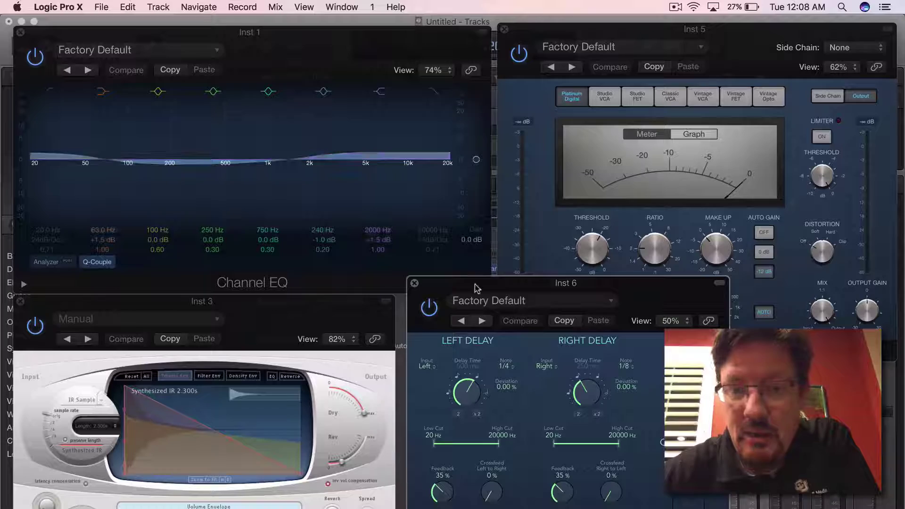
- Close and reopen the Inst 6 Stereo Delay, moving the Inst 5 compressor aside and back
left_click_drag(478, 284, 480, 303)
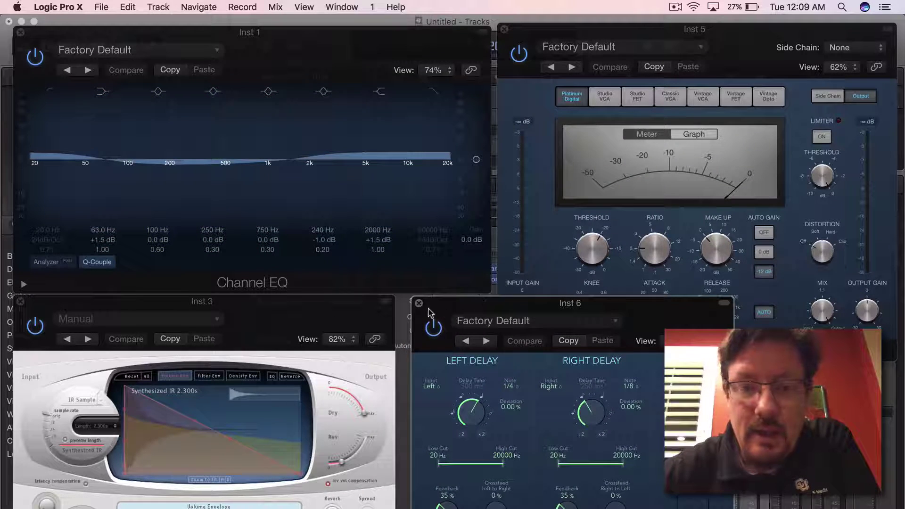
left_click(421, 305)
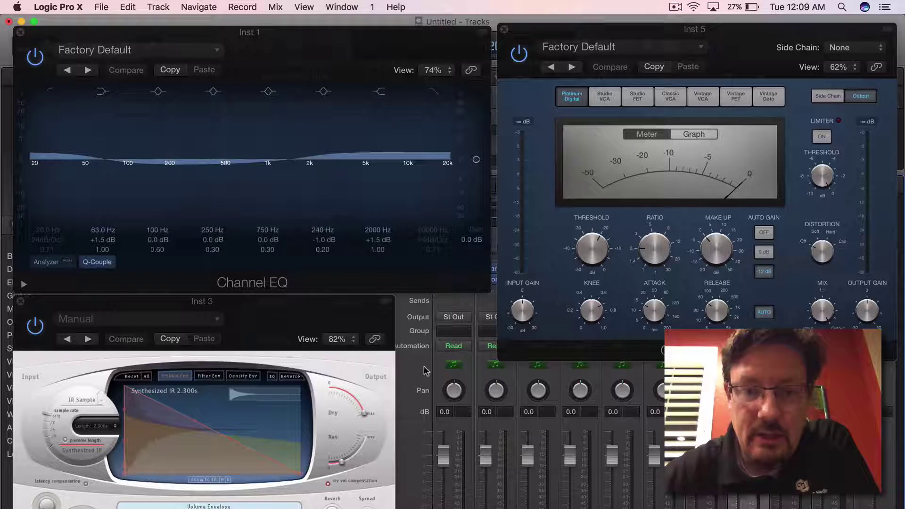
left_click_drag(542, 34, 811, 38)
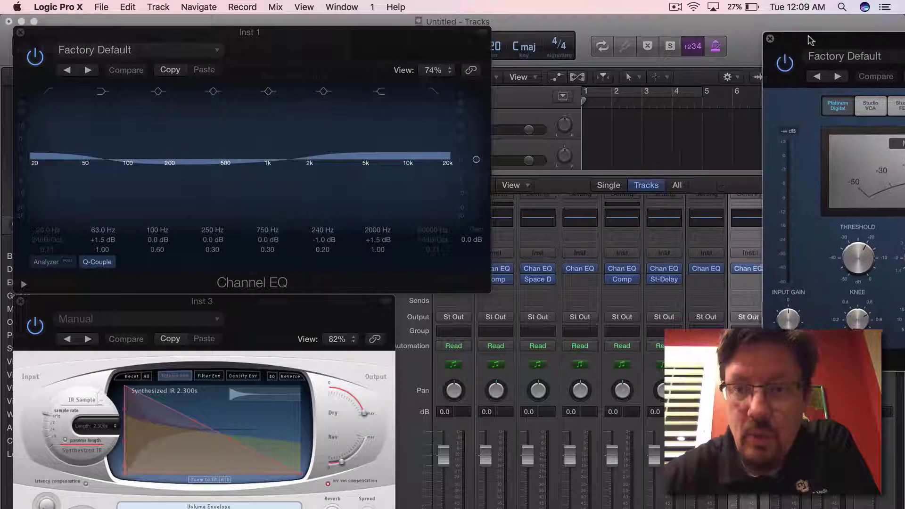
left_click(666, 281)
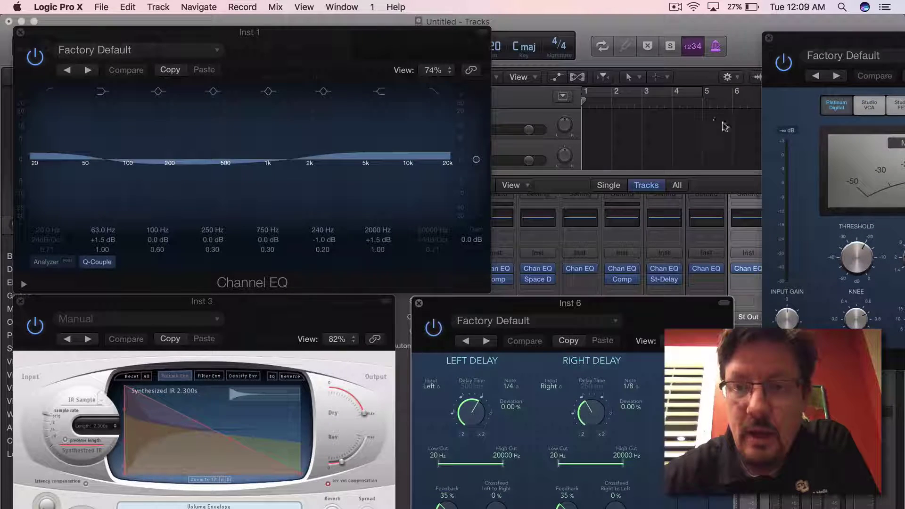
left_click_drag(811, 30, 539, 31)
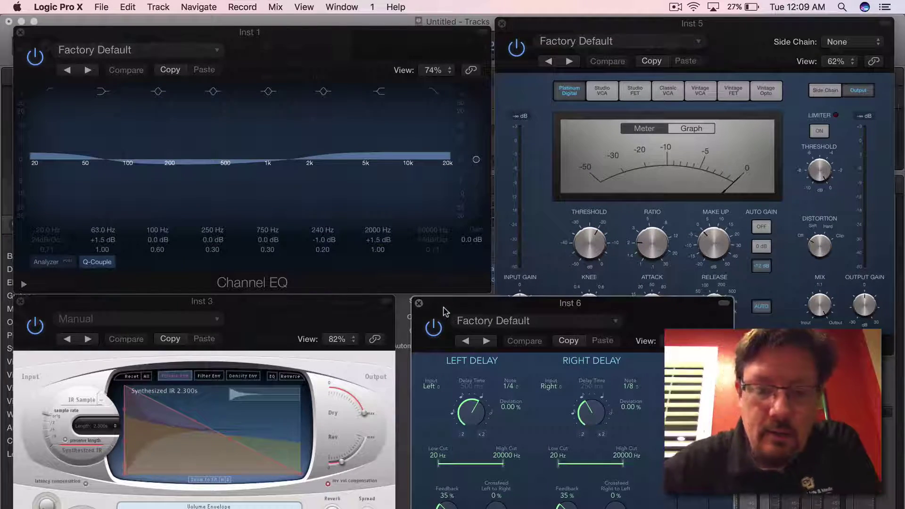
- Toggle all plugin windows four times with V, then nudge the Inst 1 Channel EQ window
key("v")
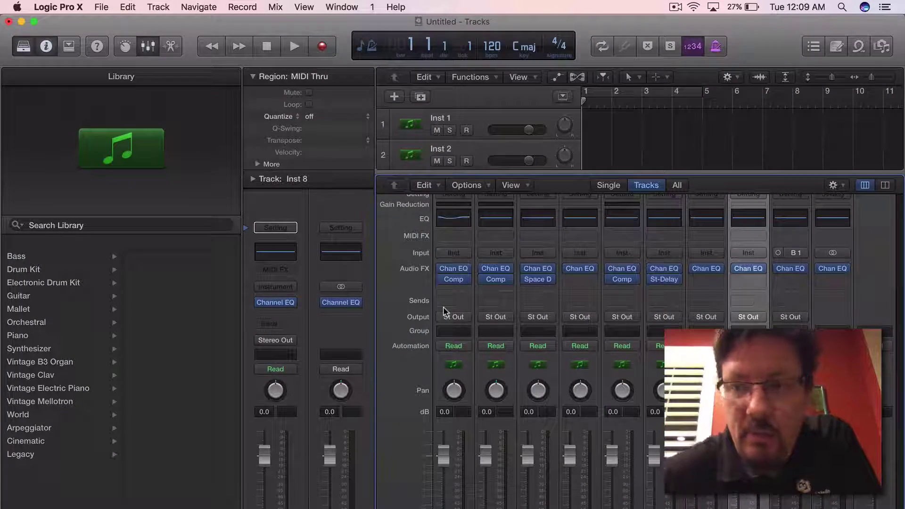
key("v")
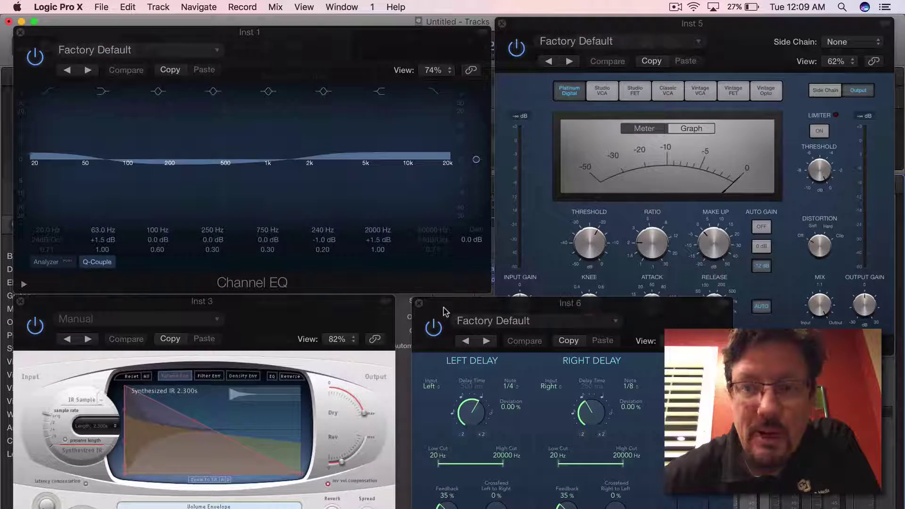
key("v")
key("v")
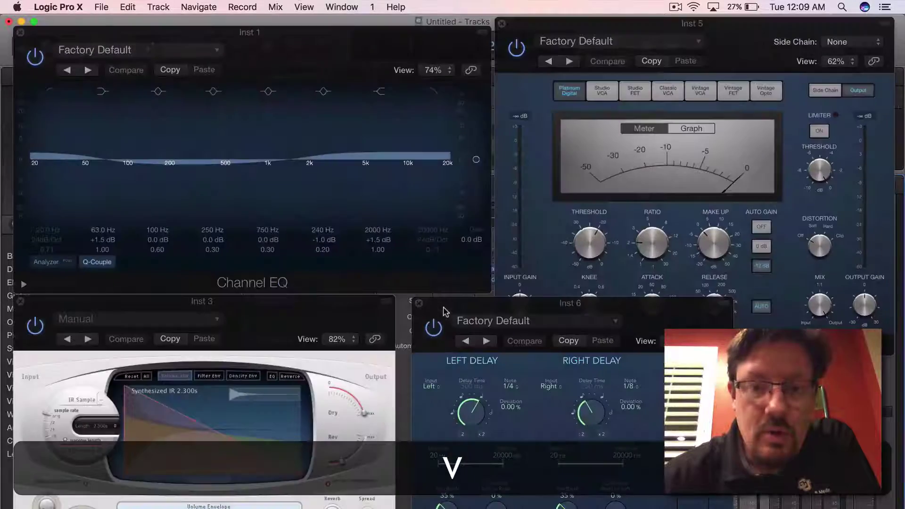
key("v")
key("v")
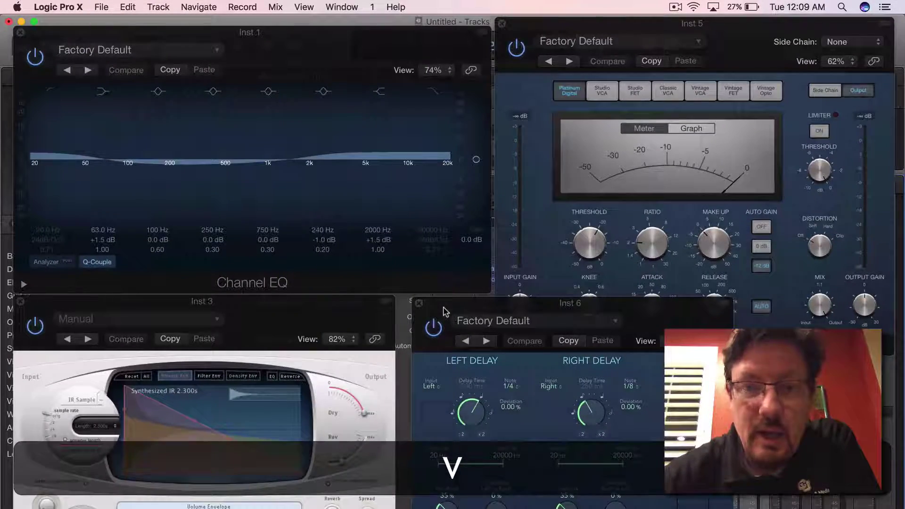
left_click(280, 35)
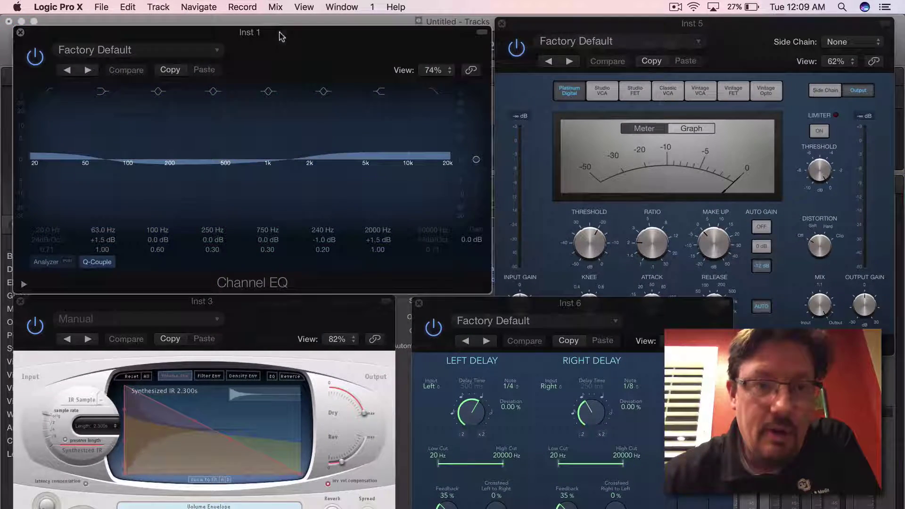
mouse_move(277, 31)
left_mouse_down()
mouse_move(276, 39)
mouse_move(270, 23)
left_mouse_up()
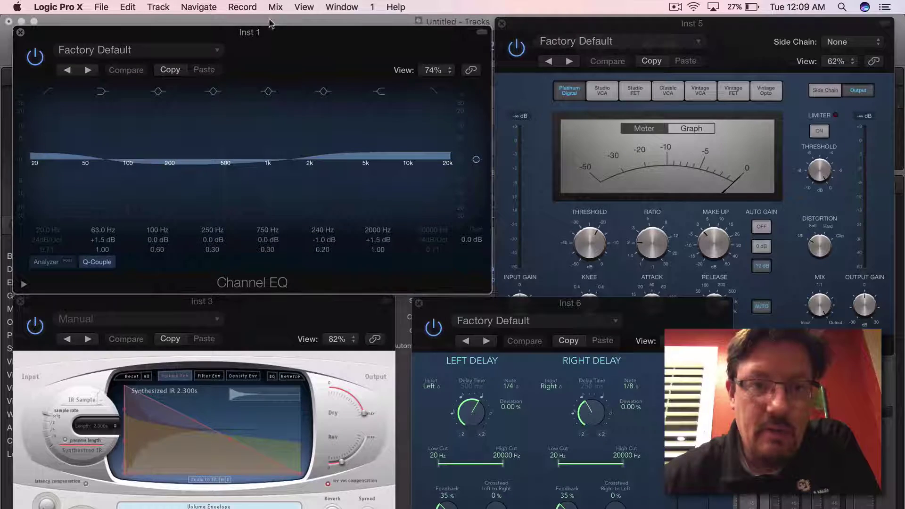
- Hide the plugin windows with V, close the Mixer with X, and show the plugins again
key("v")
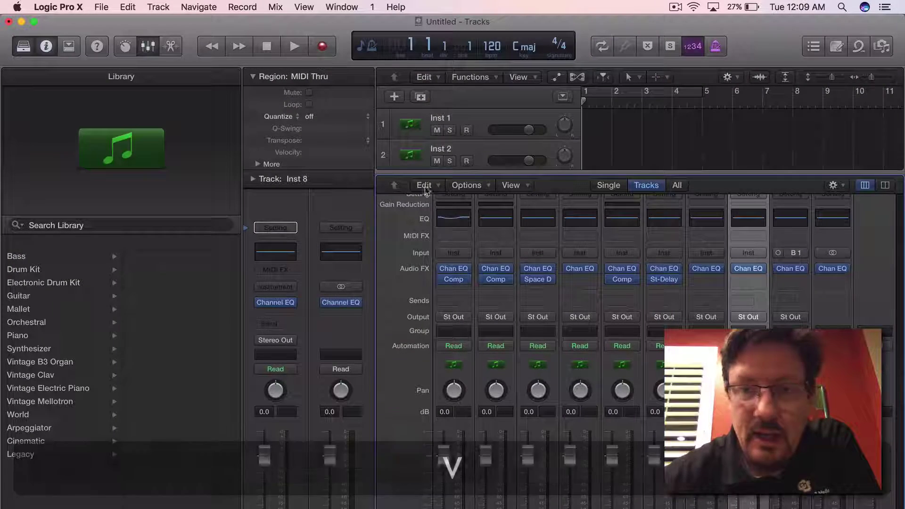
key("x")
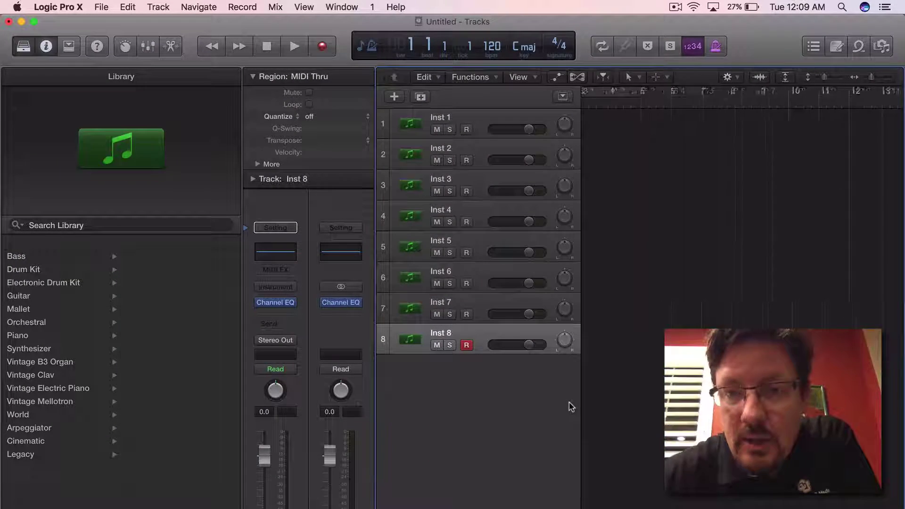
key("v")
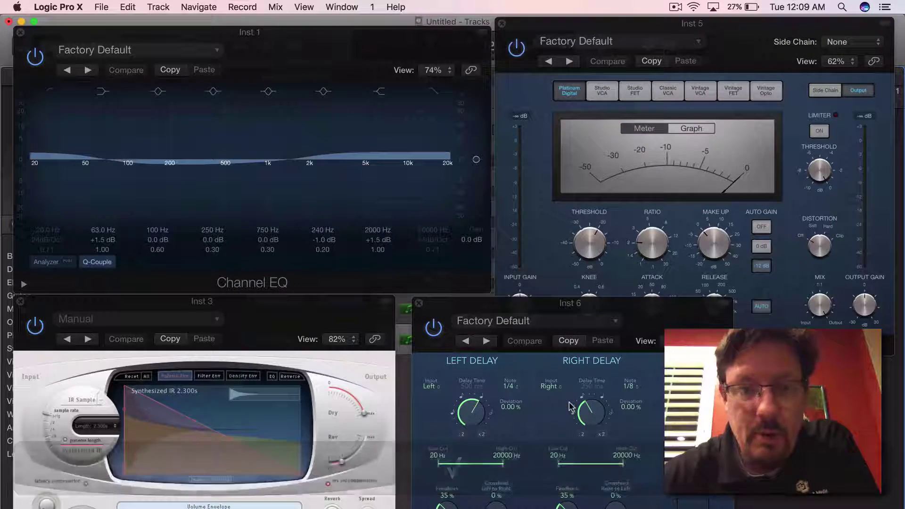